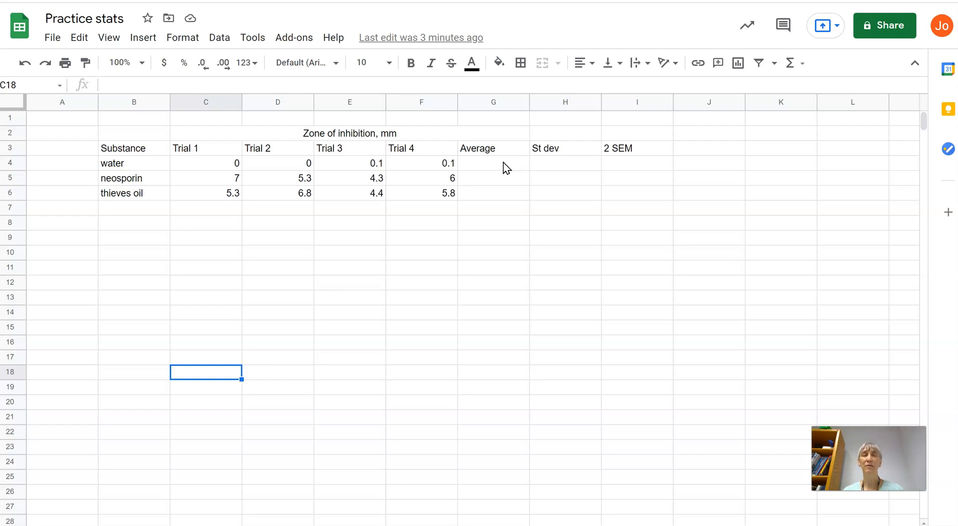
- Calculate the water average in G4 with =AVERAGE(C4:F4) and autofill the formula for neosporin and thieves oil
{"action": "left_click", "coordinate": [502, 162]}
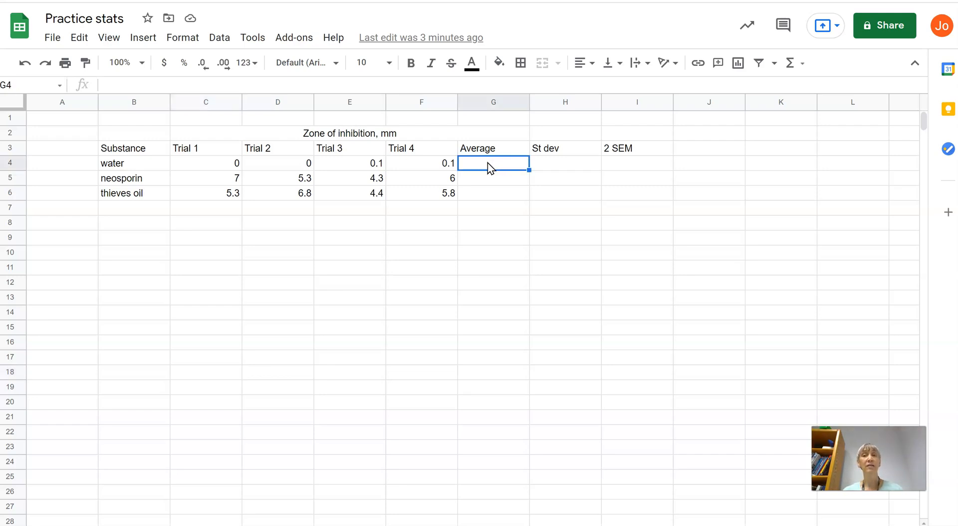
{"action": "type", "text": "="}
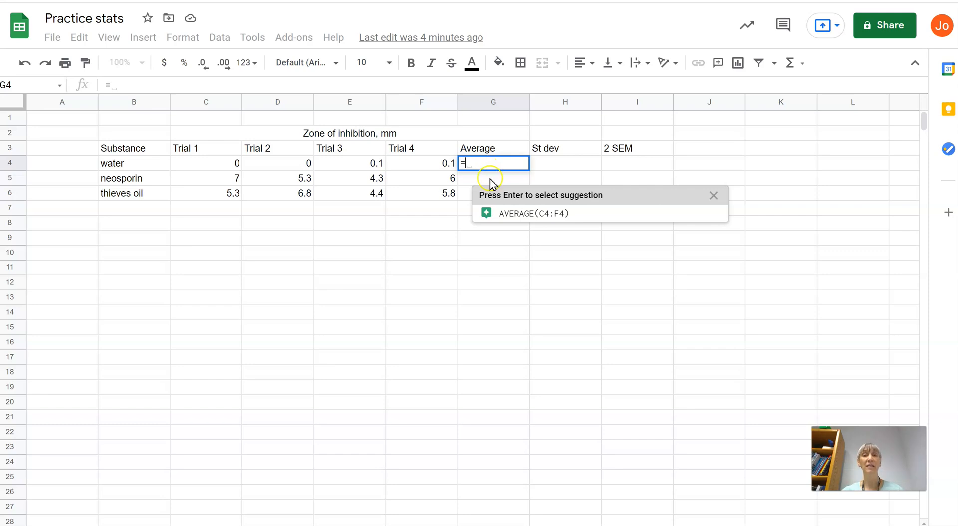
{"action": "left_click", "coordinate": [510, 217]}
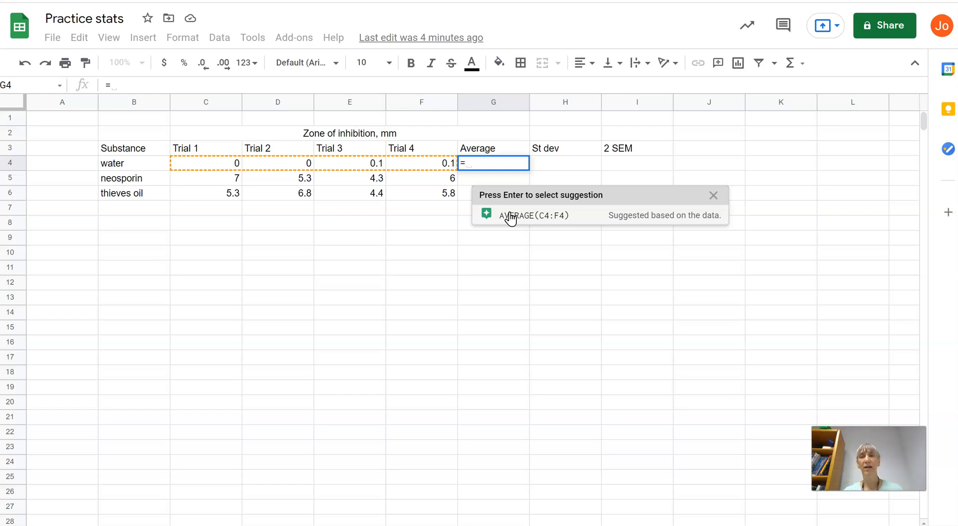
{"action": "left_click", "coordinate": [510, 217]}
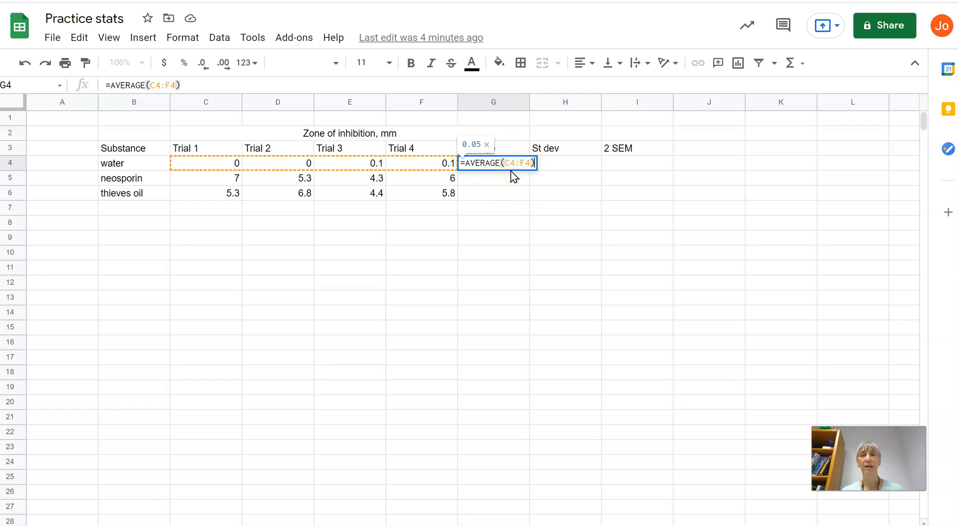
{"action": "key", "text": "Return"}
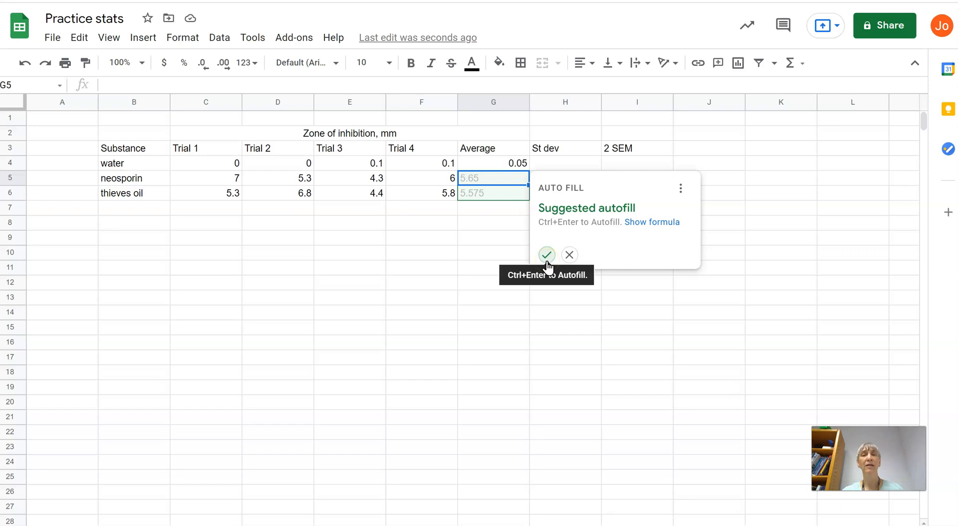
{"action": "left_click", "coordinate": [547, 255]}
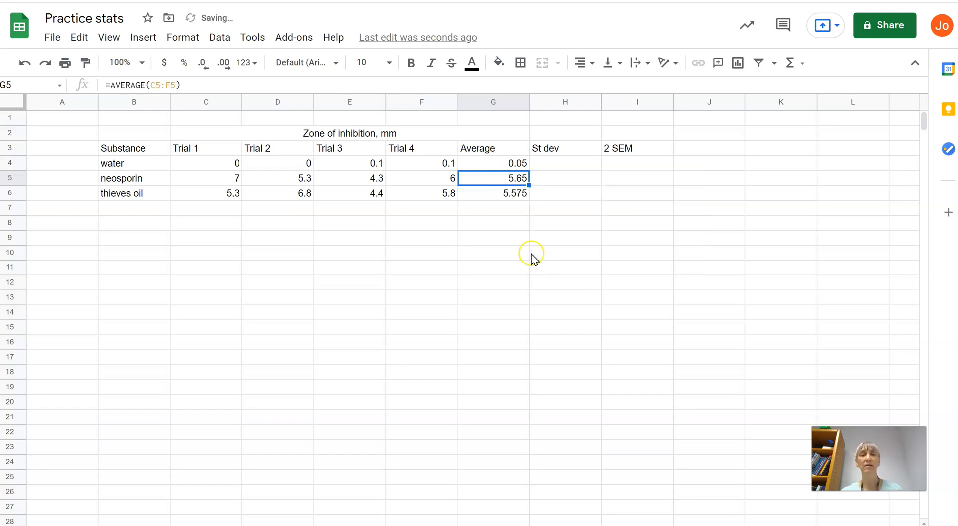
- Reduce the thieves oil average to two decimals, and try one decimal on the water average before restoring its second decimal
{"action": "left_click", "coordinate": [493, 196]}
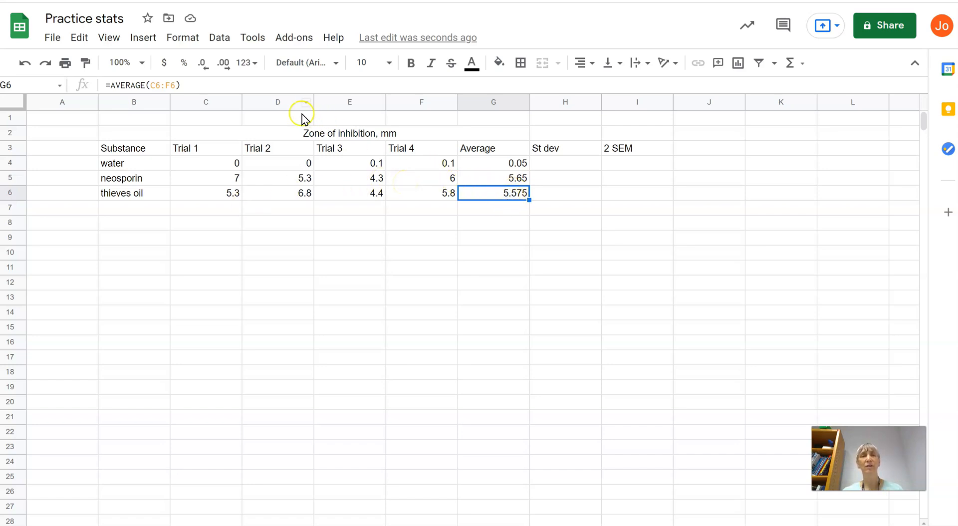
{"action": "left_click", "coordinate": [202, 65]}
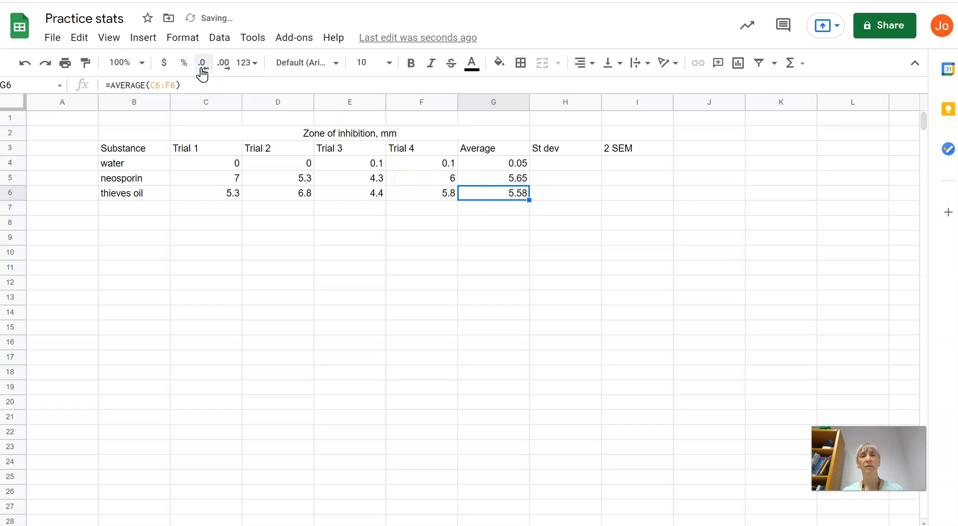
{"action": "left_click", "coordinate": [509, 167]}
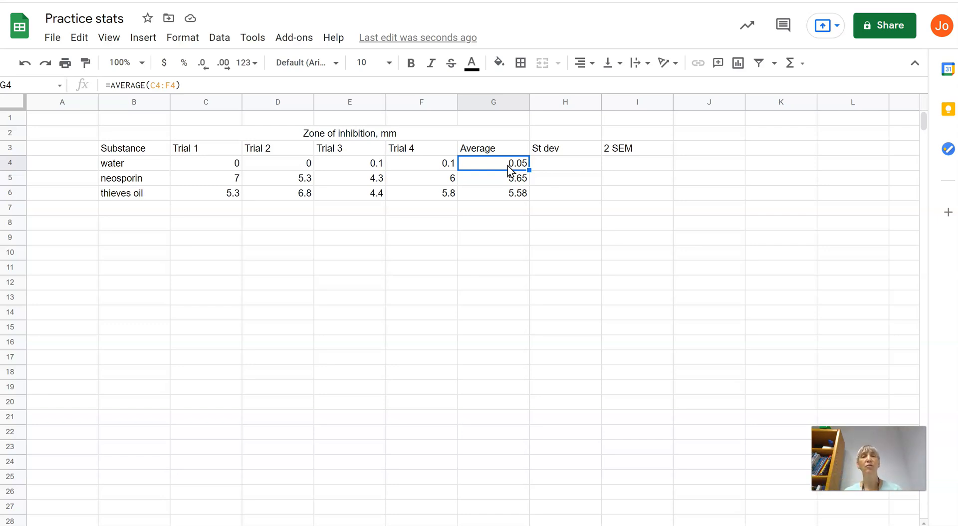
{"action": "left_click", "coordinate": [205, 65]}
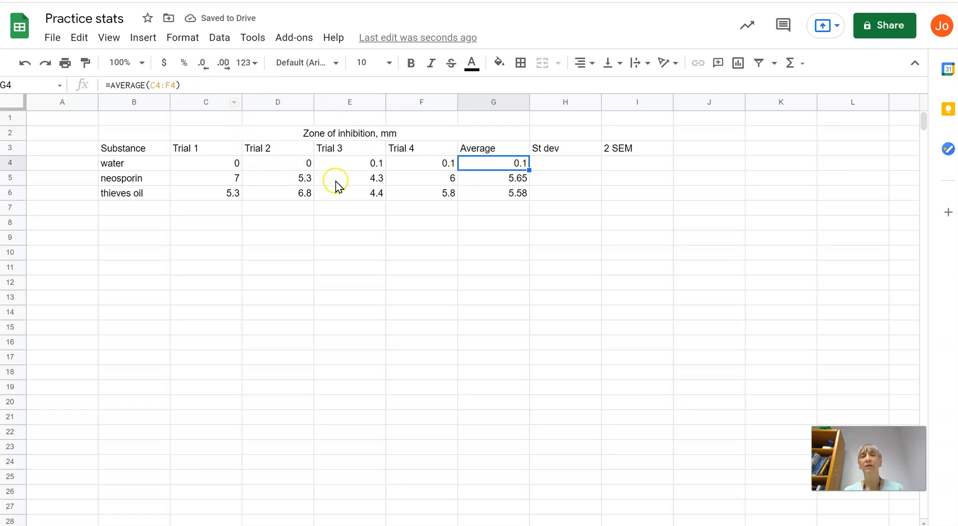
{"action": "left_click", "coordinate": [222, 65]}
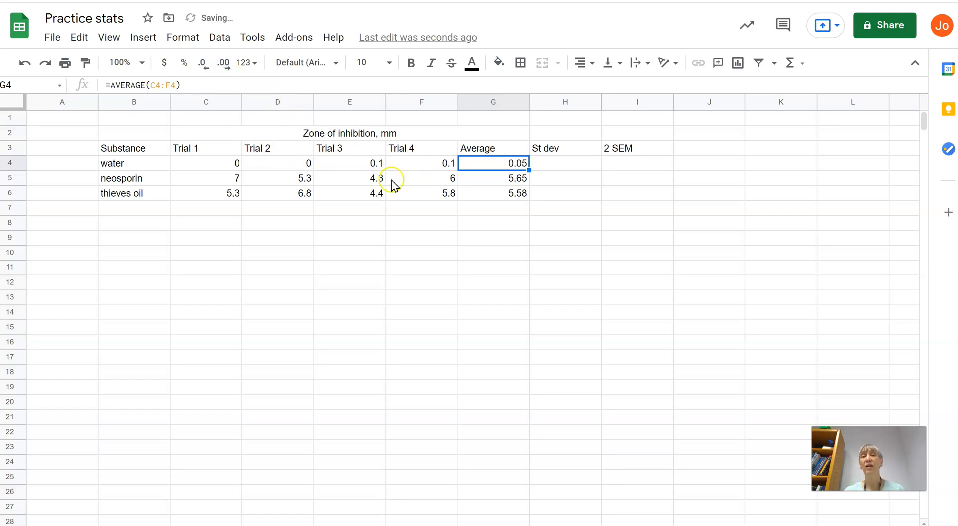
- Format the water average in G4 as scientific notation with one decimal place
{"action": "left_click", "coordinate": [254, 69]}
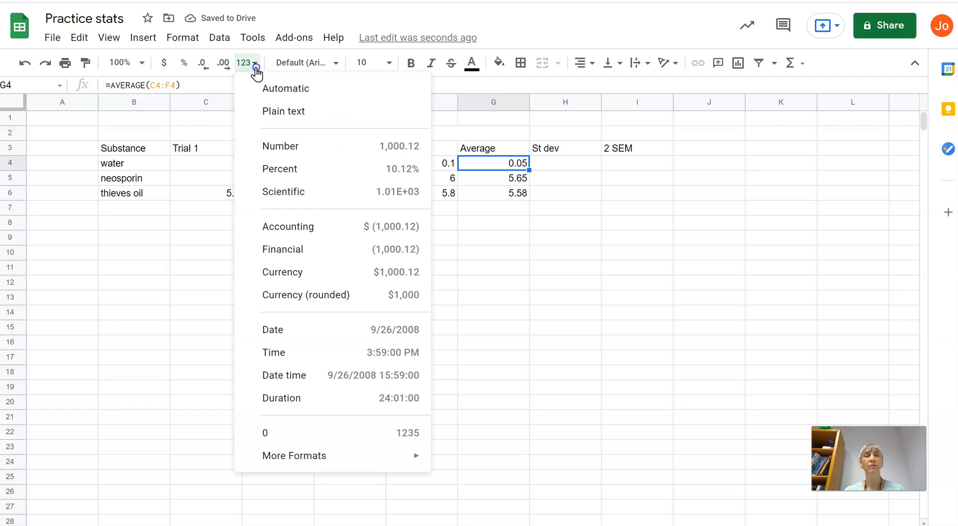
{"action": "left_click", "coordinate": [283, 197]}
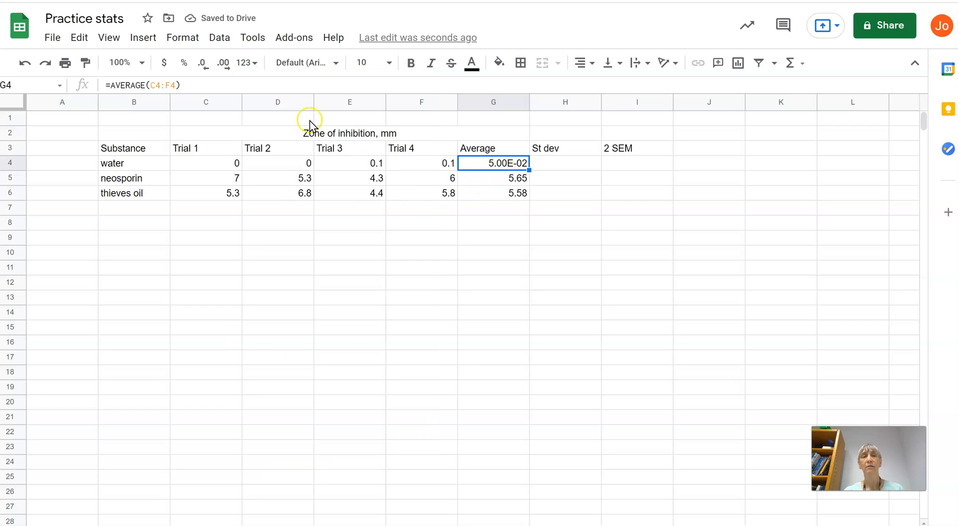
{"action": "left_click", "coordinate": [202, 64]}
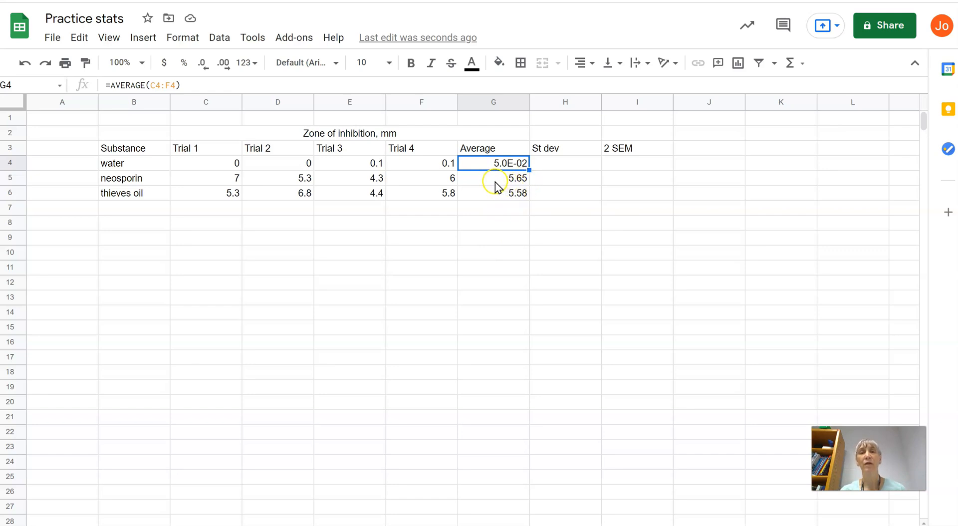
- Show the neosporin and thieves oil averages in G5:G6 with one decimal place
{"action": "left_click_drag", "start_coordinate": [495, 182], "coordinate": [497, 201]}
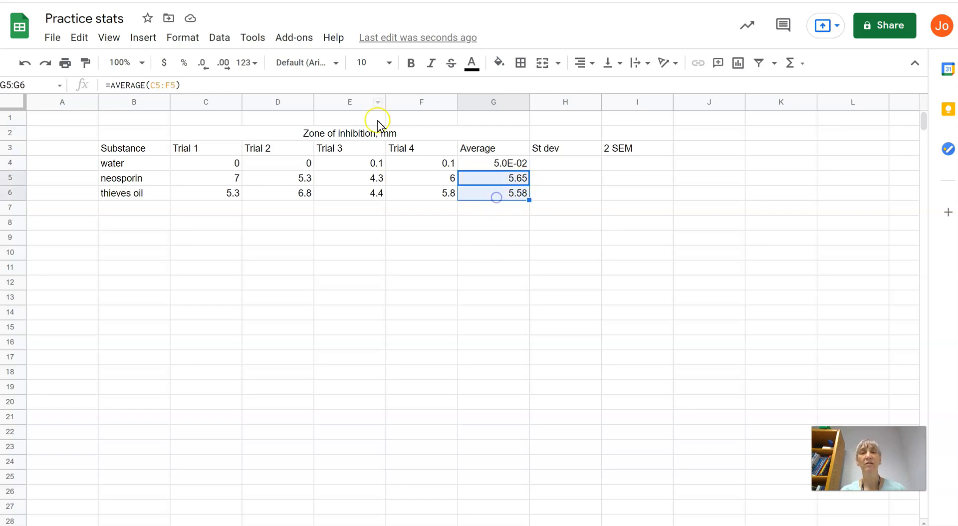
{"action": "left_click", "coordinate": [203, 64]}
{"action": "left_click", "coordinate": [203, 64]}
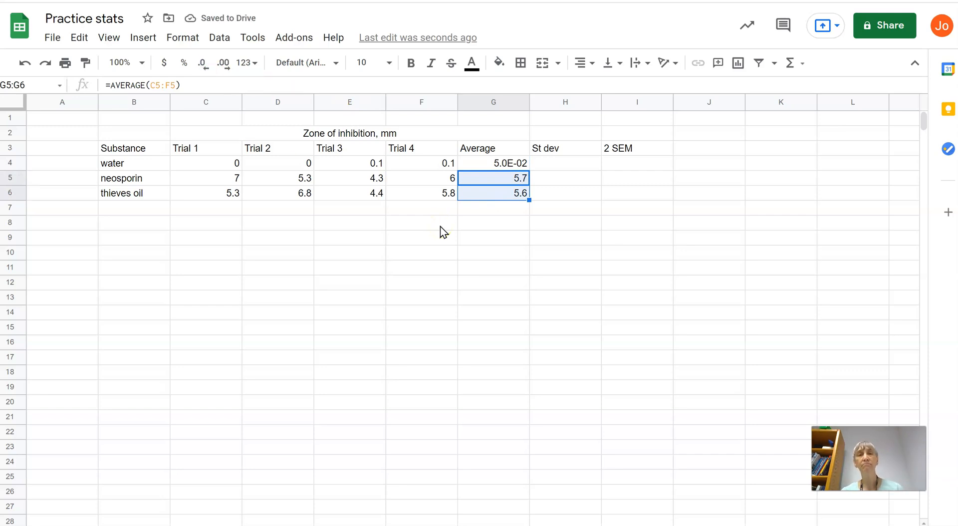
- Calculate the water standard deviation in H4 with =STDEV(C4:F4) and autofill the formula for the other two substances
{"action": "left_click", "coordinate": [570, 164]}
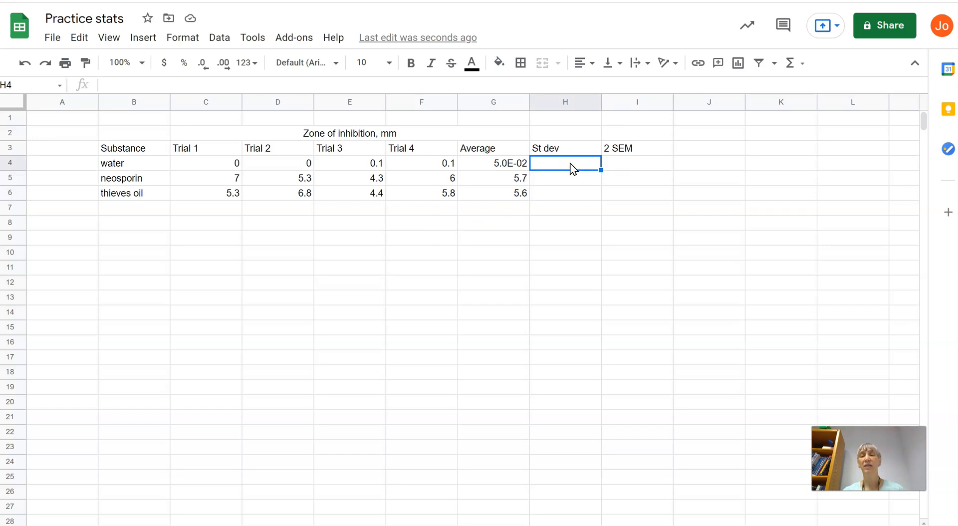
{"action": "type", "text": "="}
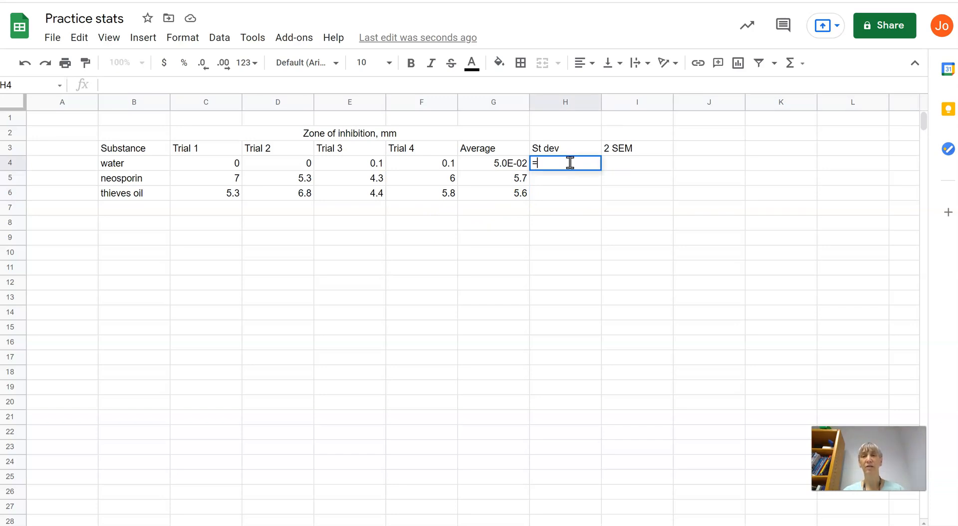
{"action": "type", "text": "st"}
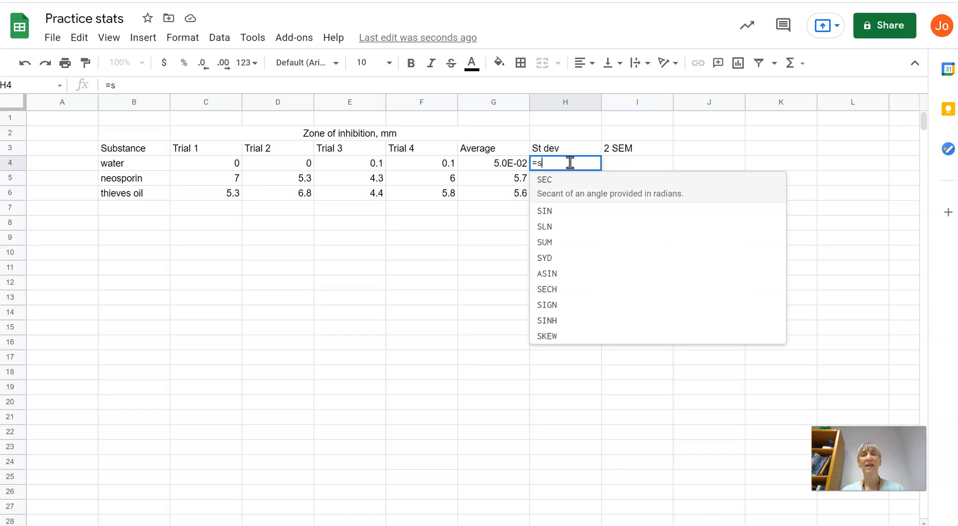
{"action": "left_click", "coordinate": [565, 191]}
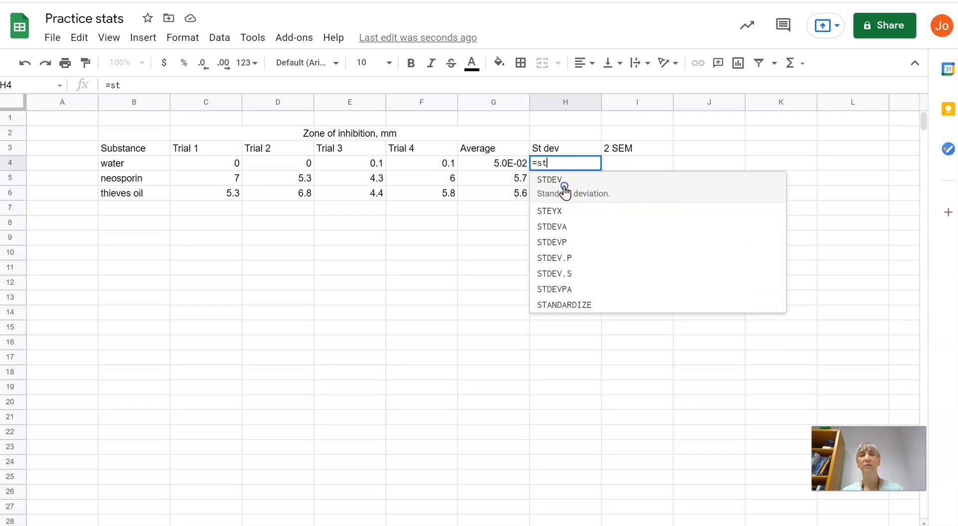
{"action": "left_click", "coordinate": [565, 191]}
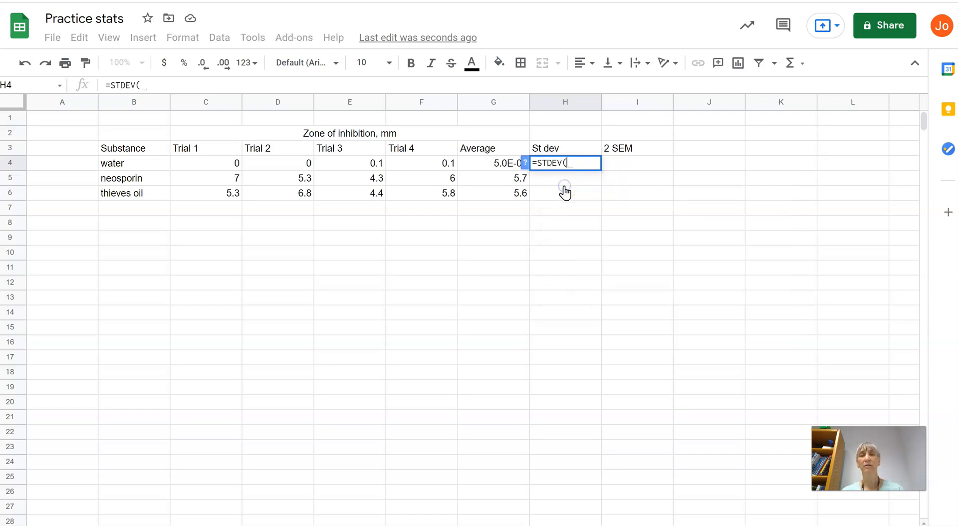
{"action": "left_click", "coordinate": [232, 165]}
{"action": "left_click_drag", "start_coordinate": [253, 165], "coordinate": [428, 165]}
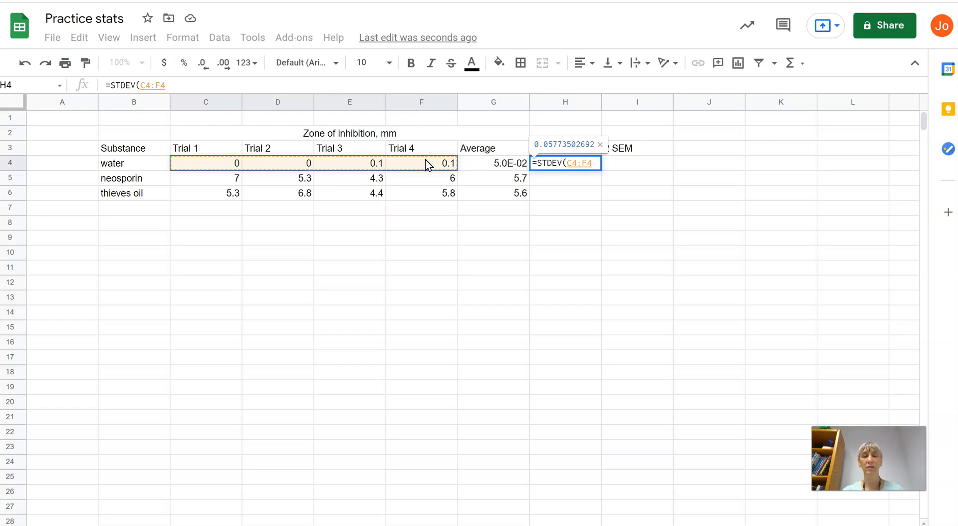
{"action": "type", "text": ")"}
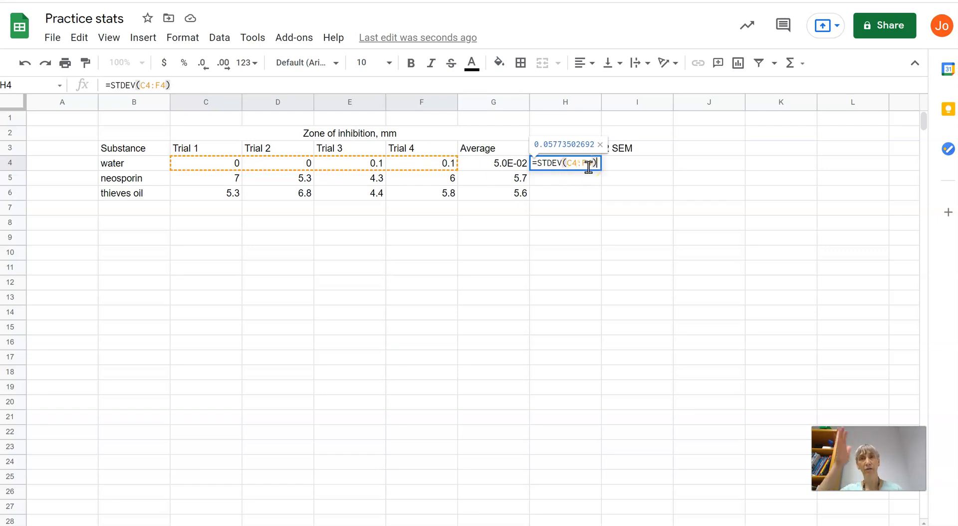
{"action": "key", "text": "Return"}
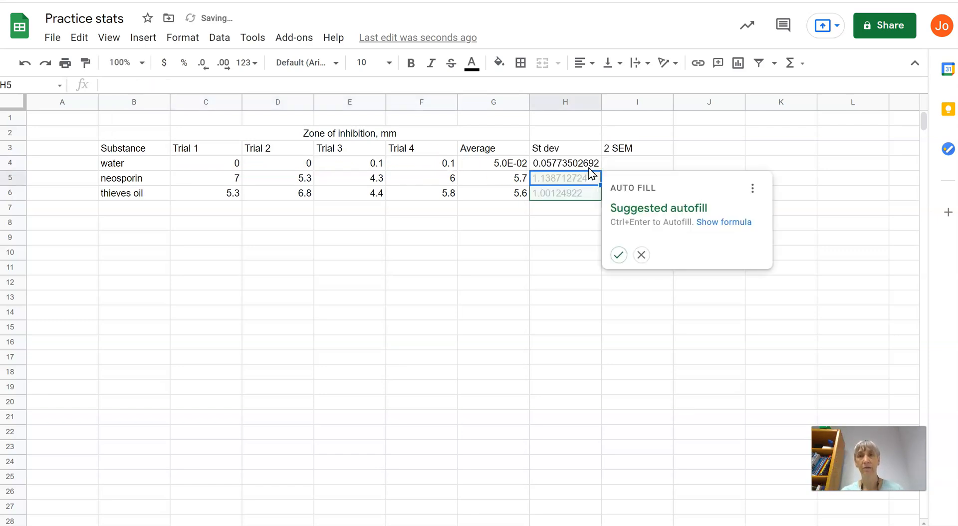
{"action": "left_click", "coordinate": [619, 255]}
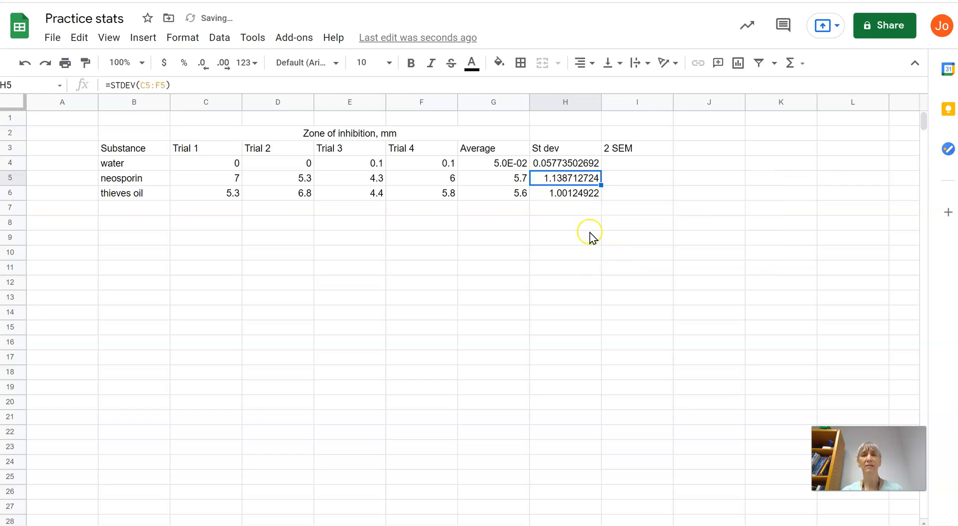
- Show the standard deviations in H4:H6 with two decimal places
{"action": "left_click_drag", "start_coordinate": [562, 165], "coordinate": [564, 196]}
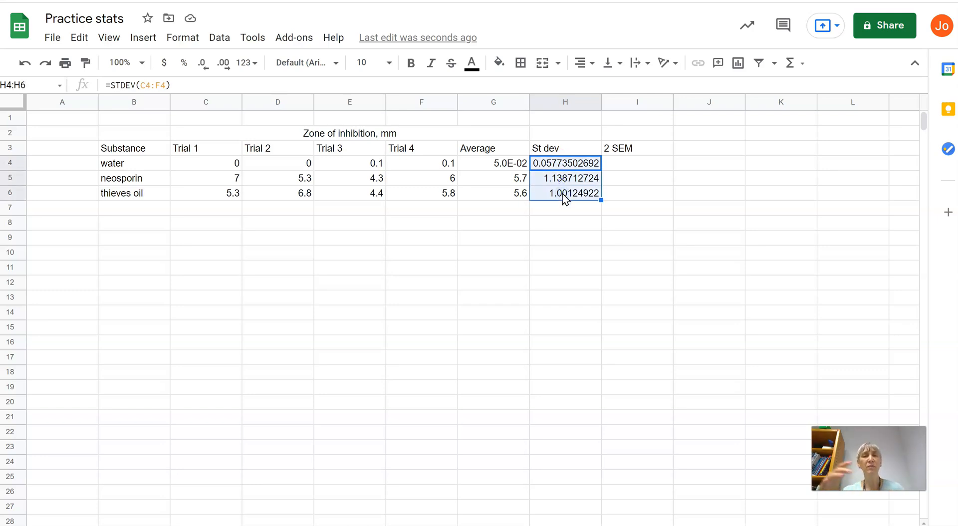
{"action": "left_click", "coordinate": [202, 64]}
{"action": "left_click", "coordinate": [203, 63]}
{"action": "left_click", "coordinate": [203, 63]}
{"action": "left_click", "coordinate": [204, 65]}
{"action": "left_click", "coordinate": [203, 65]}
{"action": "left_click", "coordinate": [203, 65]}
{"action": "left_click", "coordinate": [203, 65]}
{"action": "left_click", "coordinate": [203, 65]}
{"action": "left_click", "coordinate": [203, 64]}
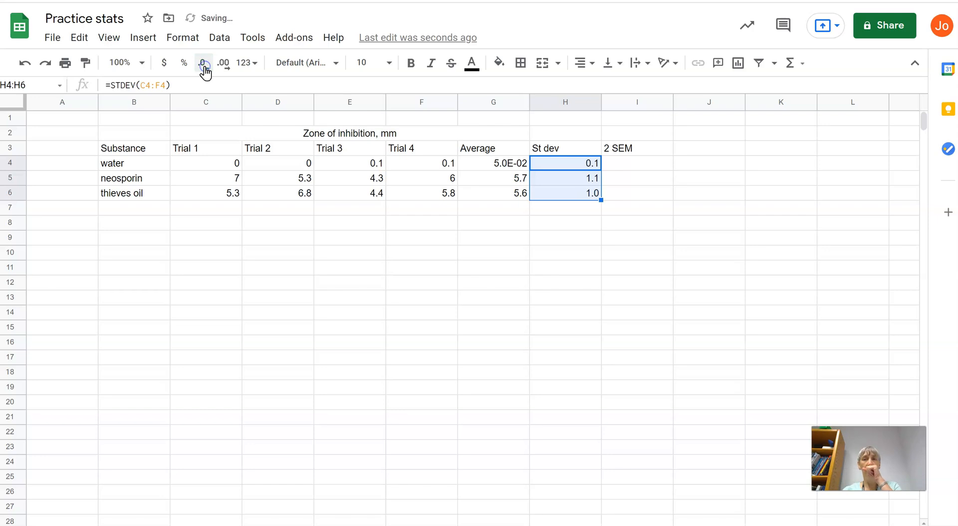
{"action": "left_click", "coordinate": [223, 68]}
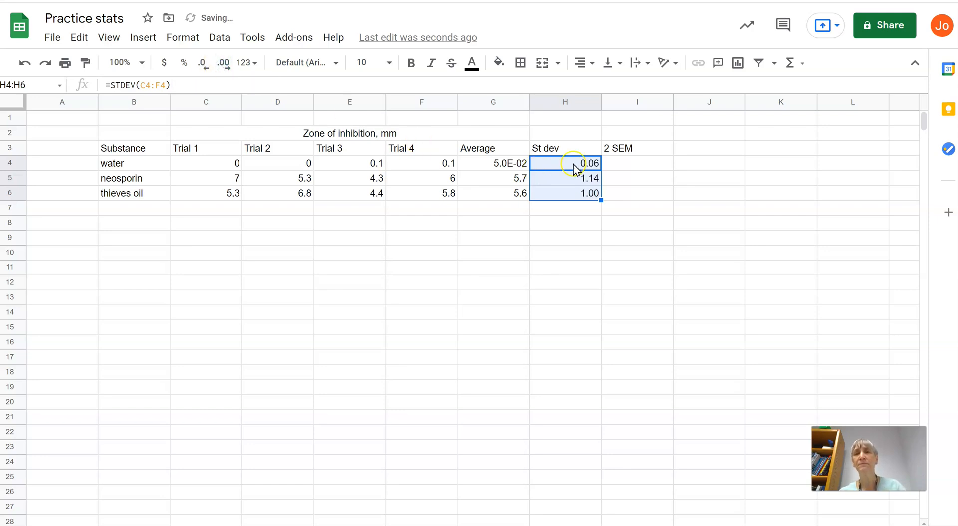
- Calculate the water 2 SEM in I4 with =2*(H4/sqrt(4)) and autofill the formula for neosporin and thieves oil
{"action": "left_click", "coordinate": [620, 165]}
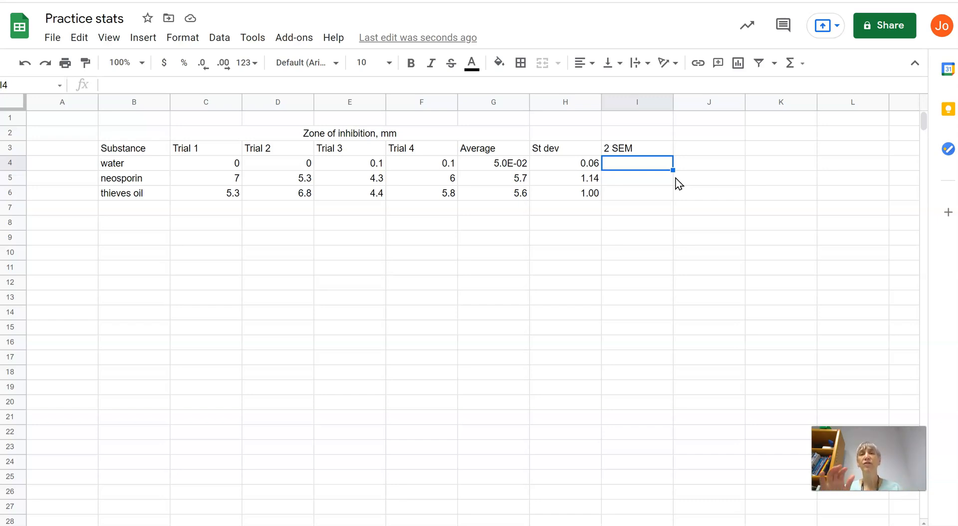
{"action": "left_click", "coordinate": [630, 159]}
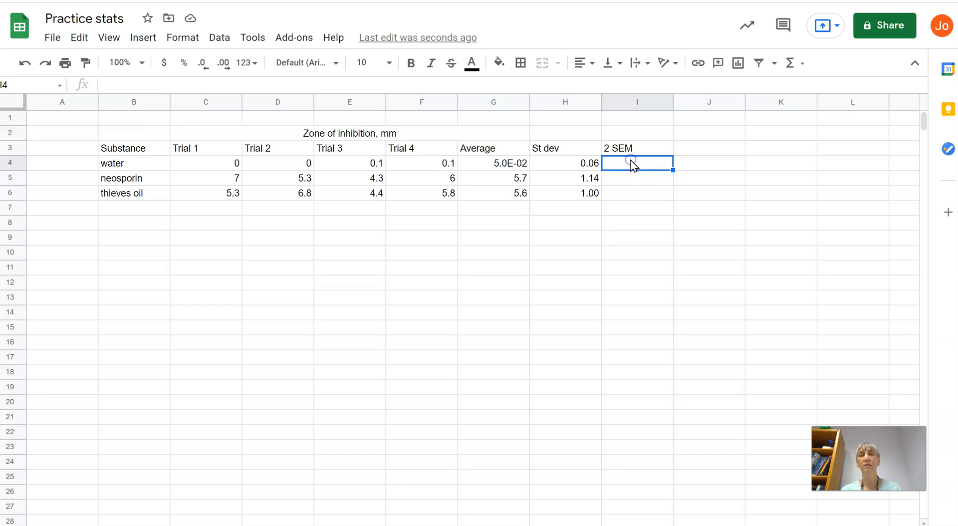
{"action": "type", "text": "="}
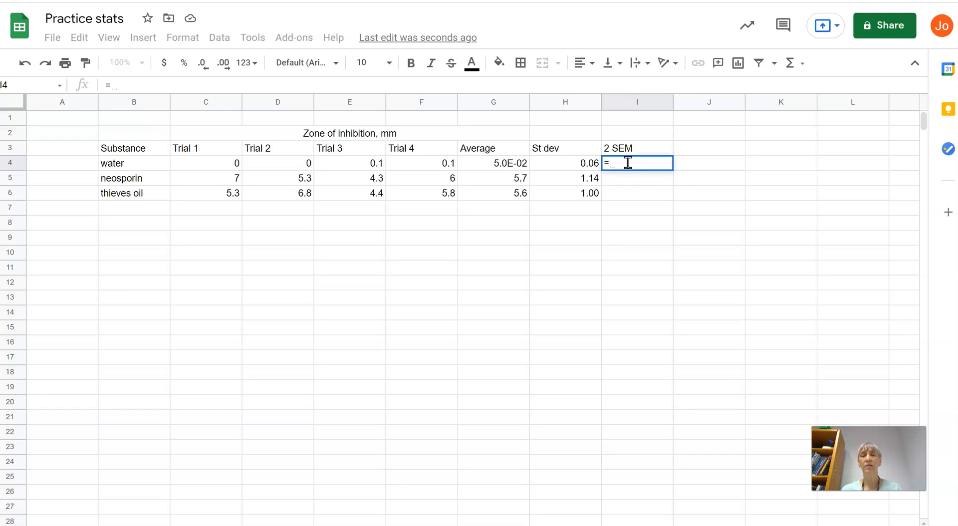
{"action": "type", "text": "2"}
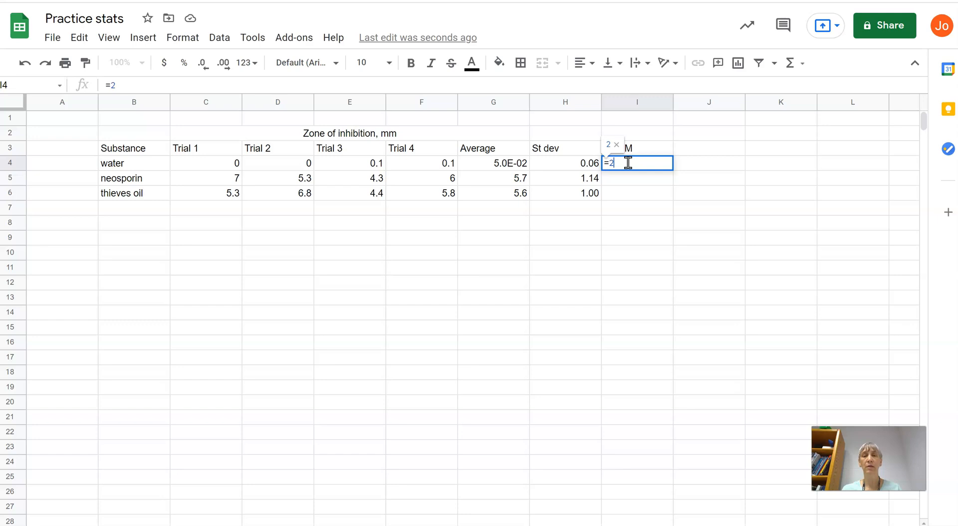
{"action": "type", "text": "*"}
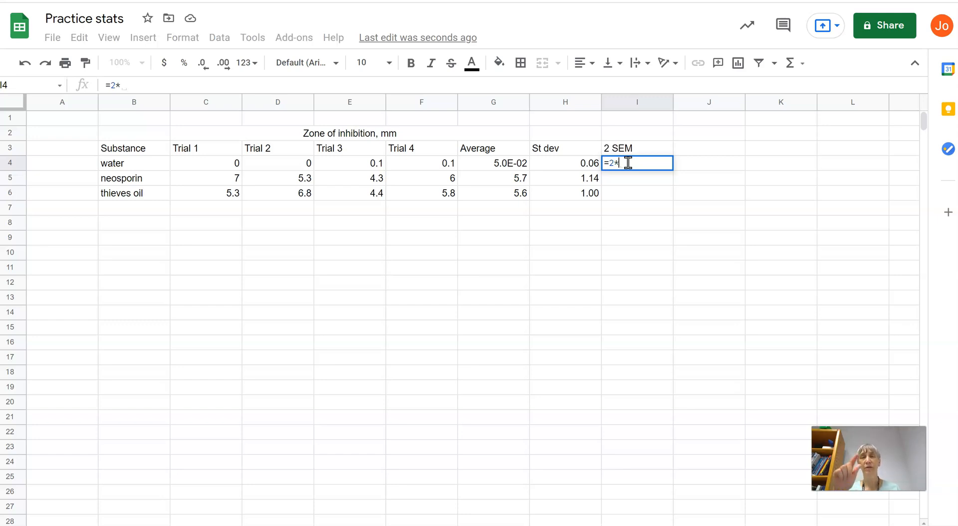
{"action": "type", "text": "("}
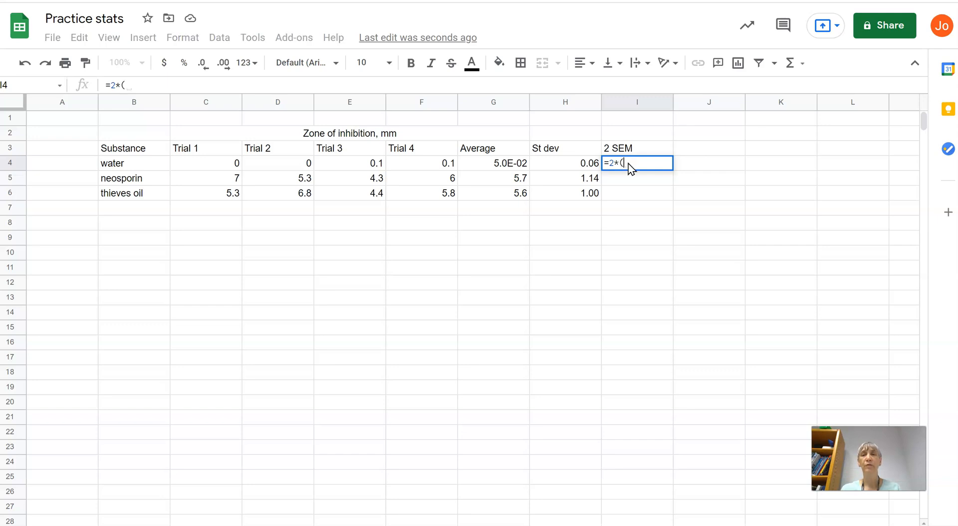
{"action": "left_click", "coordinate": [550, 164]}
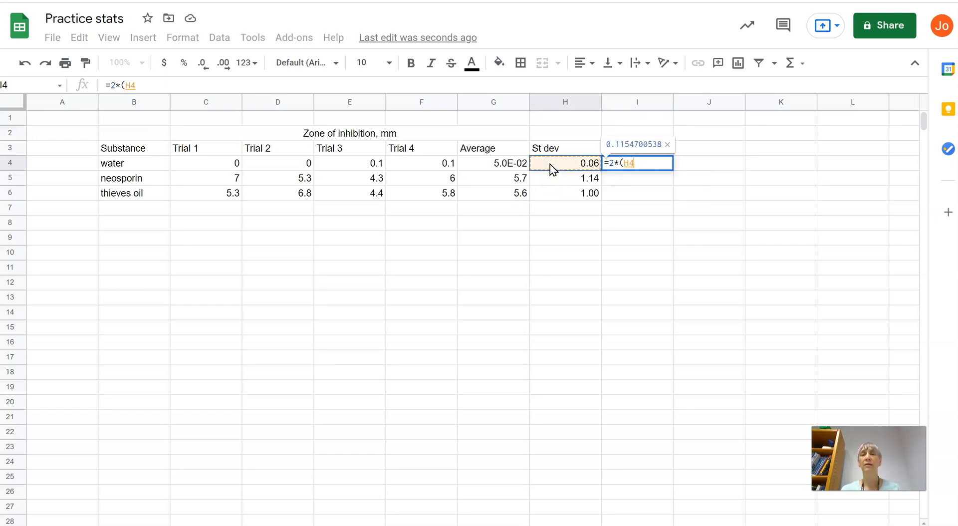
{"action": "type", "text": "/"}
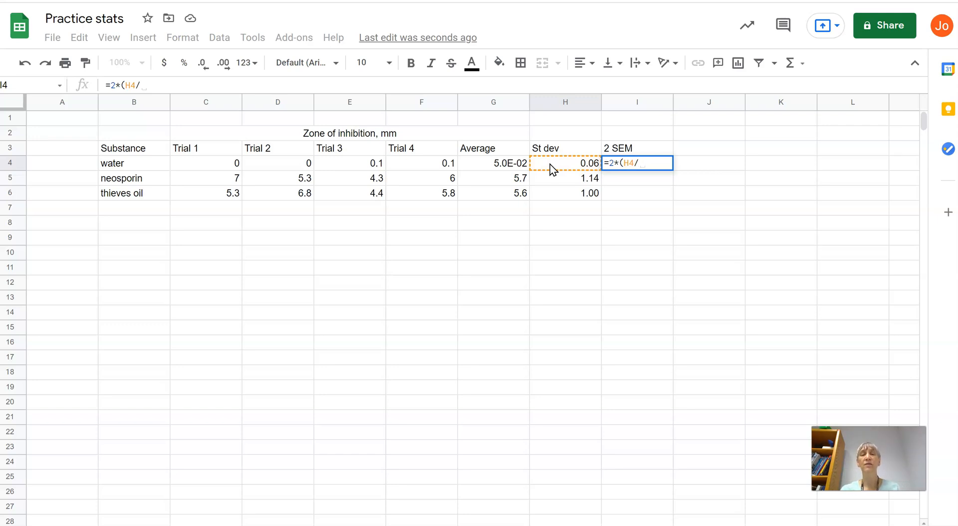
{"action": "type", "text": "sqrt"}
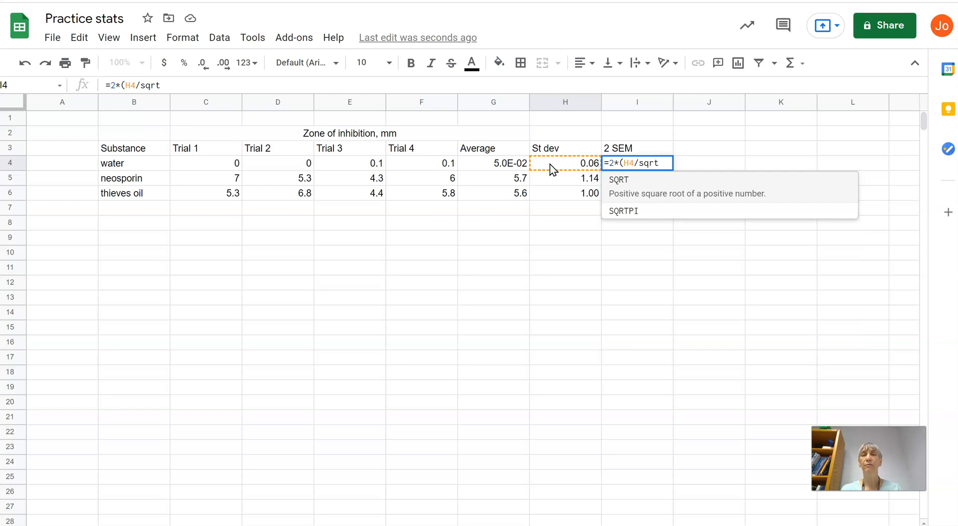
{"action": "type", "text": "("}
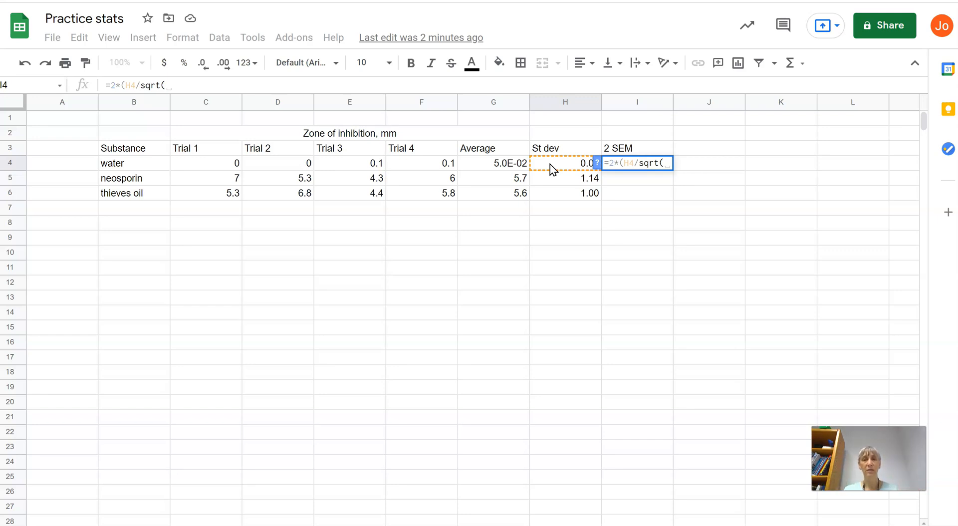
{"action": "type", "text": "4)"}
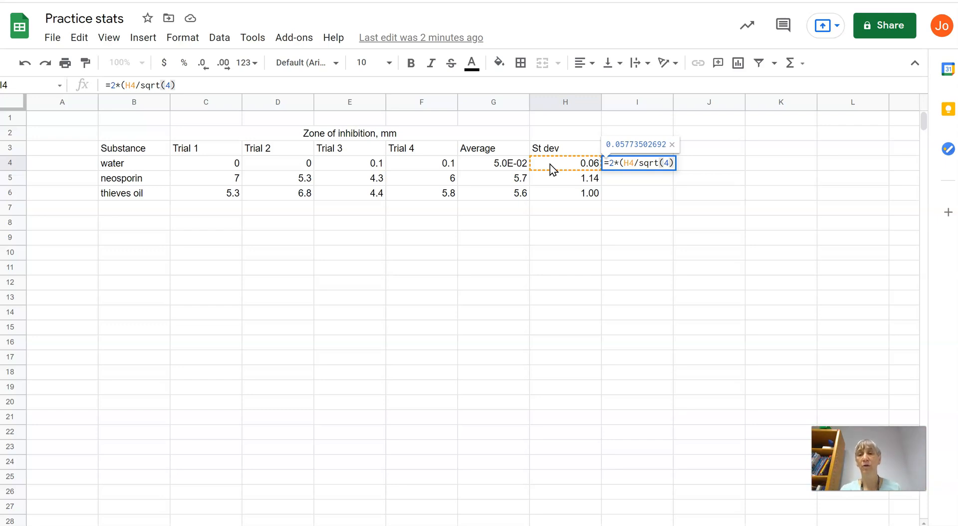
{"action": "key", "text": "Return"}
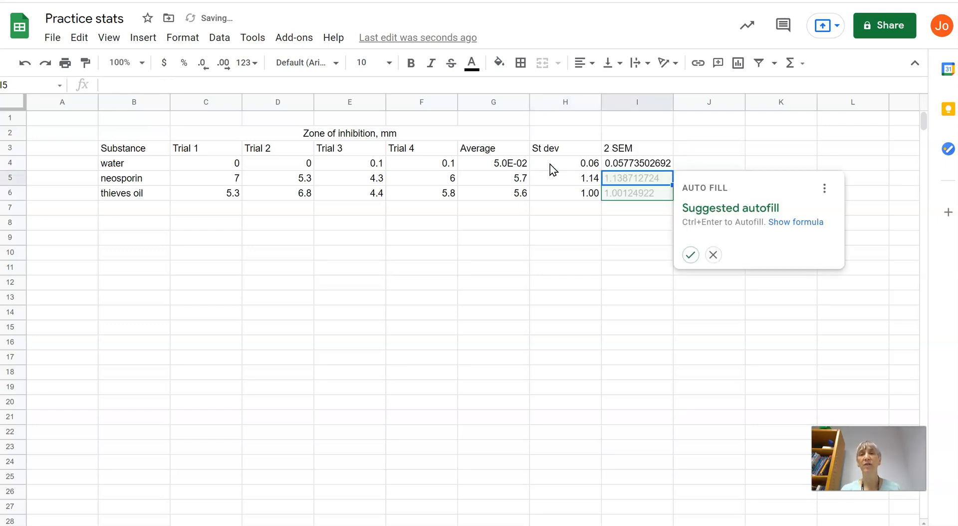
{"action": "left_click", "coordinate": [691, 255]}
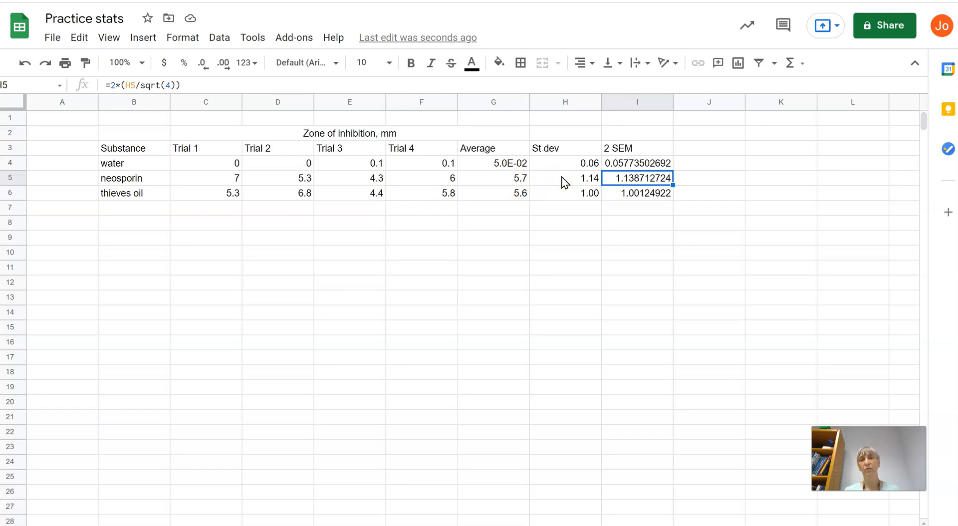
- Show the 2 SEM values in I4:I6 with two decimal places
{"action": "left_click_drag", "start_coordinate": [626, 163], "coordinate": [632, 198]}
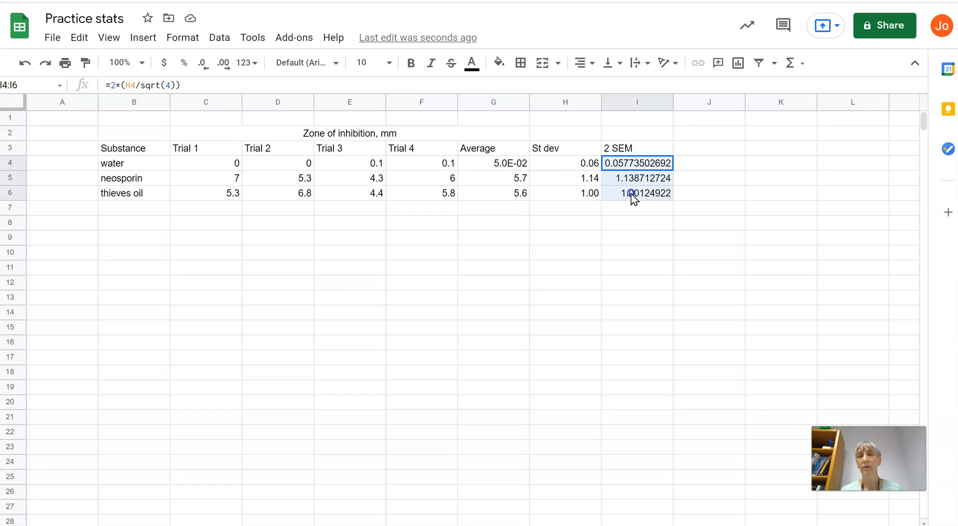
{"action": "left_click", "coordinate": [203, 63]}
{"action": "left_click", "coordinate": [204, 63]}
{"action": "left_click", "coordinate": [203, 63]}
{"action": "left_click", "coordinate": [203, 63]}
{"action": "left_click", "coordinate": [203, 63]}
{"action": "left_click", "coordinate": [204, 63]}
{"action": "left_click", "coordinate": [203, 63]}
{"action": "left_click", "coordinate": [204, 64]}
{"action": "left_click", "coordinate": [204, 64]}
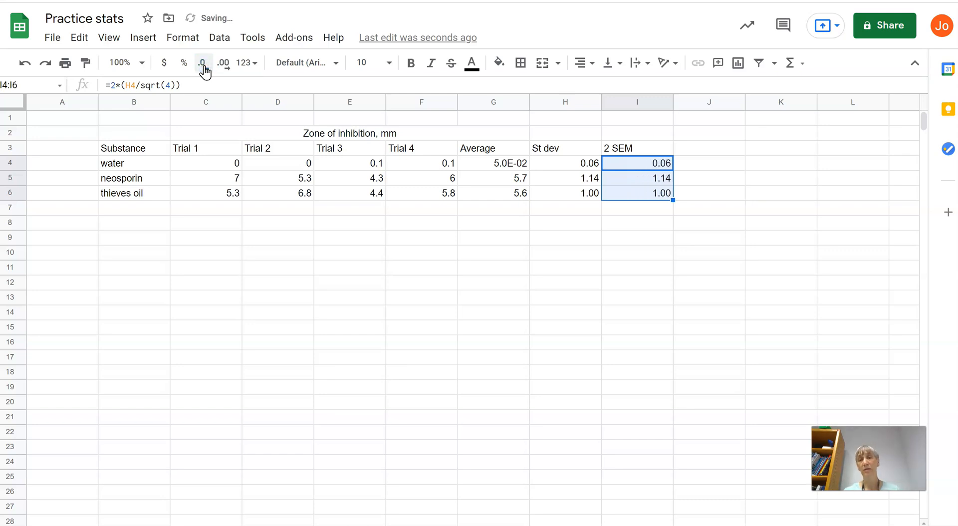
{"action": "left_click", "coordinate": [347, 281]}
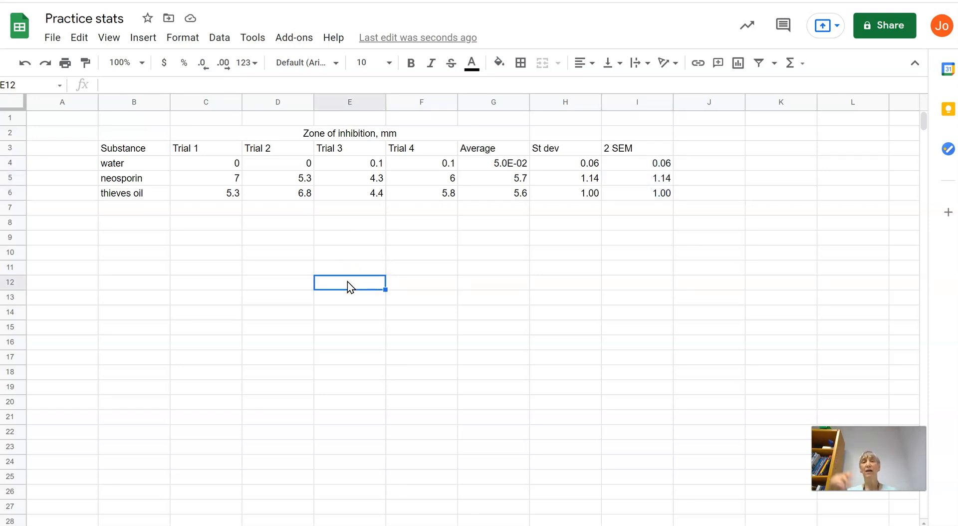
- Review the water row's average, standard deviation and 2 SEM formulas in G4, H4 and I4
{"action": "left_click", "coordinate": [491, 164]}
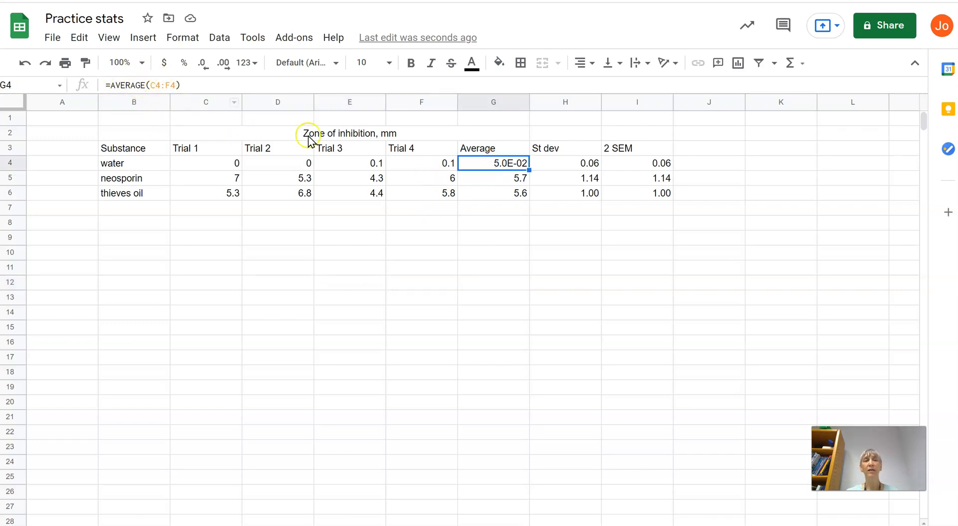
{"action": "left_click", "coordinate": [555, 162]}
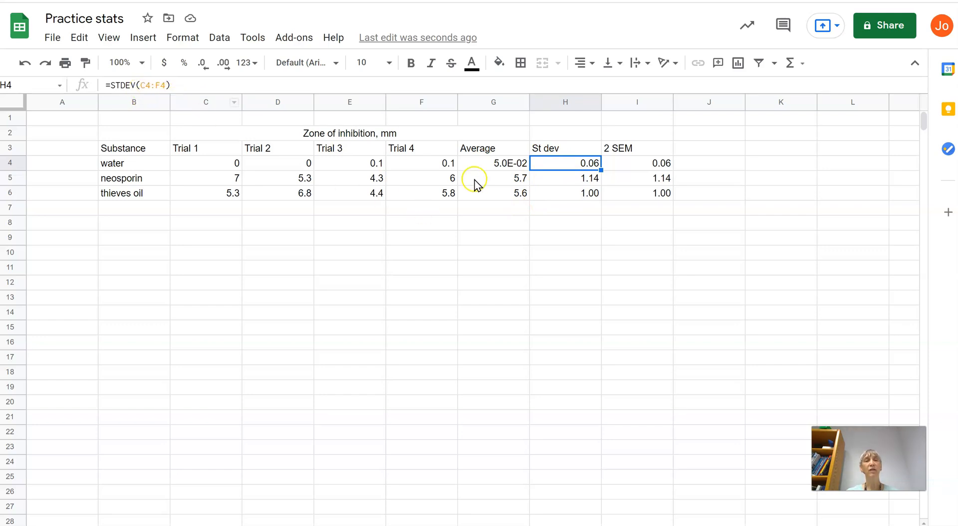
{"action": "left_click", "coordinate": [635, 161]}
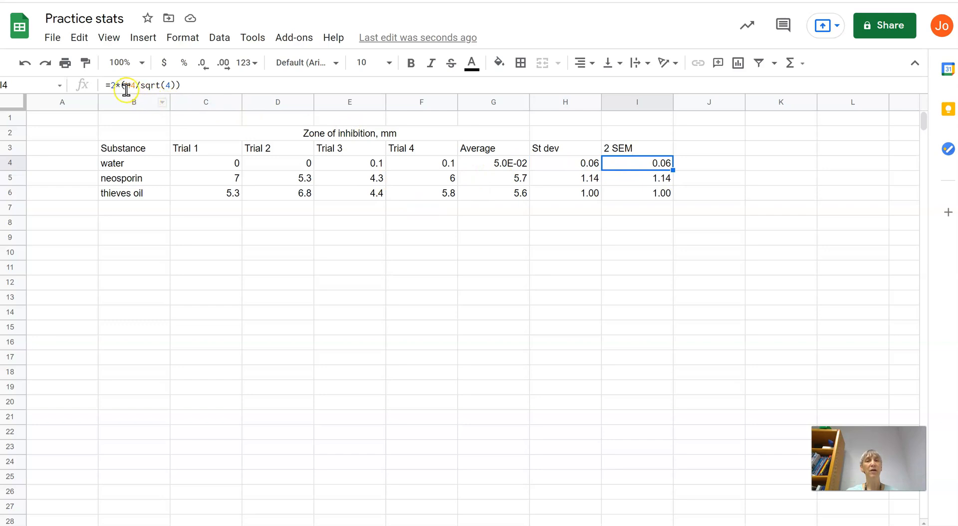